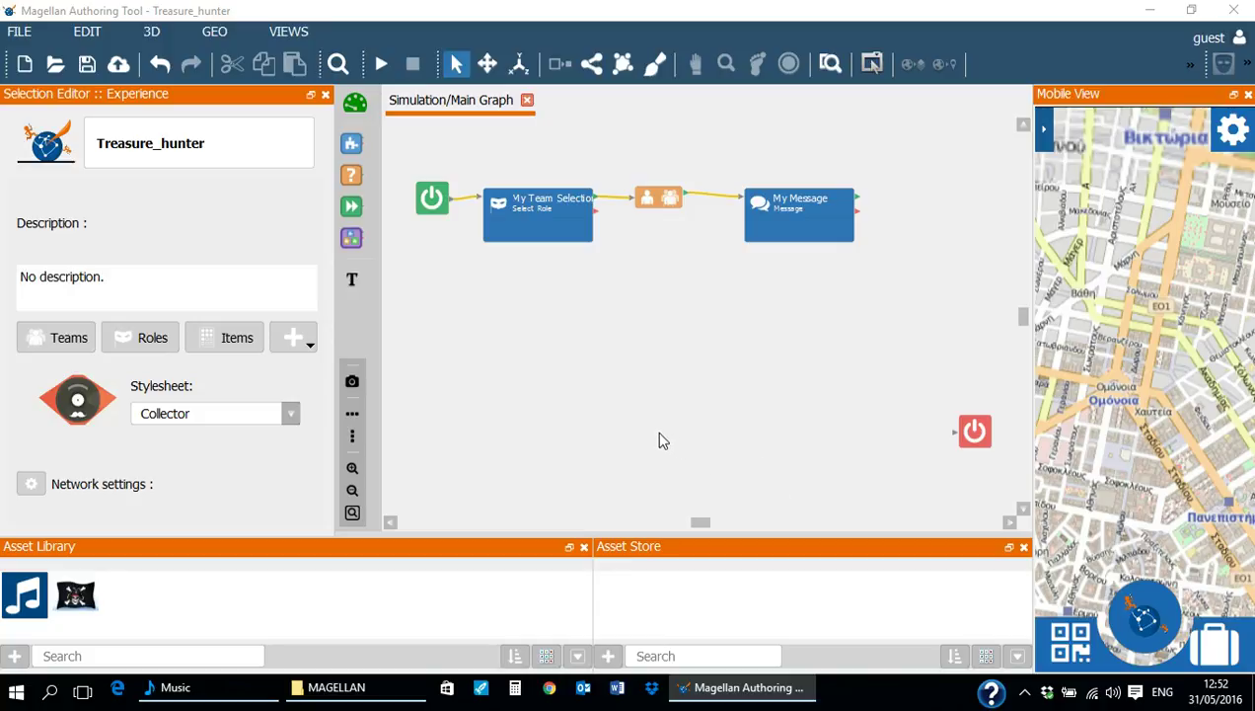
# - Add a group activity below the team selection, enlarge it toward the end node, and move its condition beside the group's outputs
pyautogui.moveTo(353, 239); pyautogui.dragTo(512, 316)
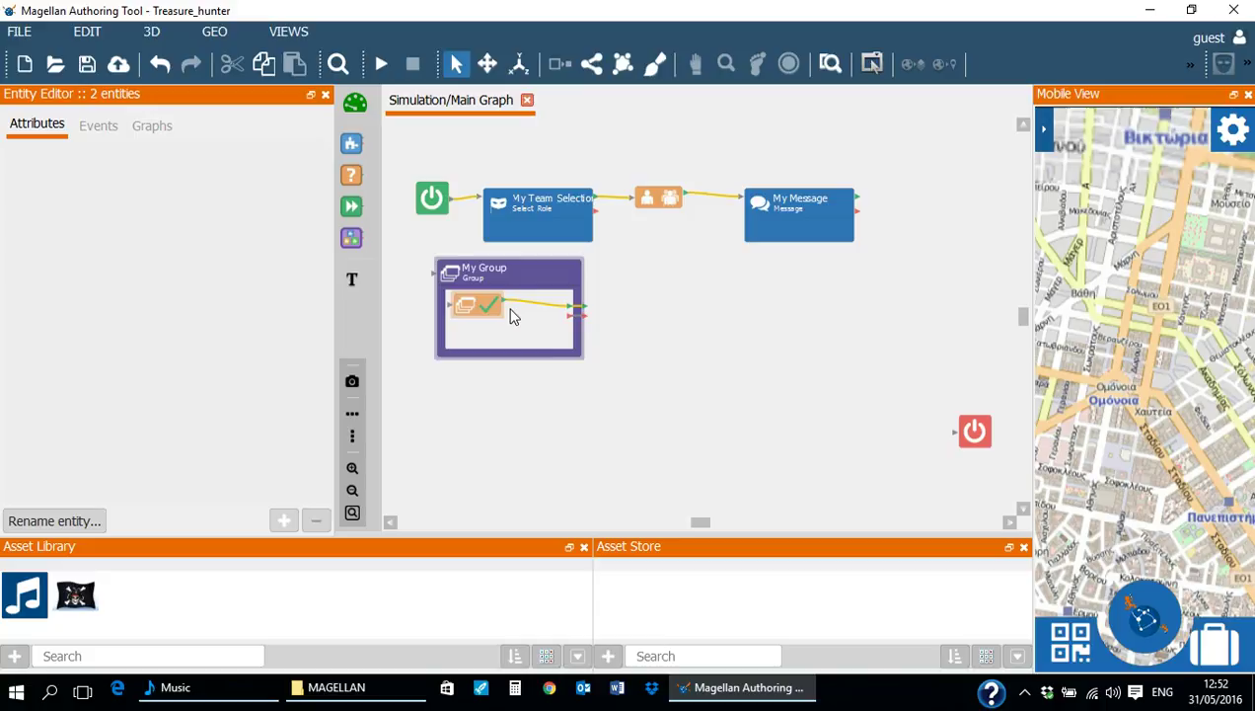
pyautogui.rightClick(740, 320)
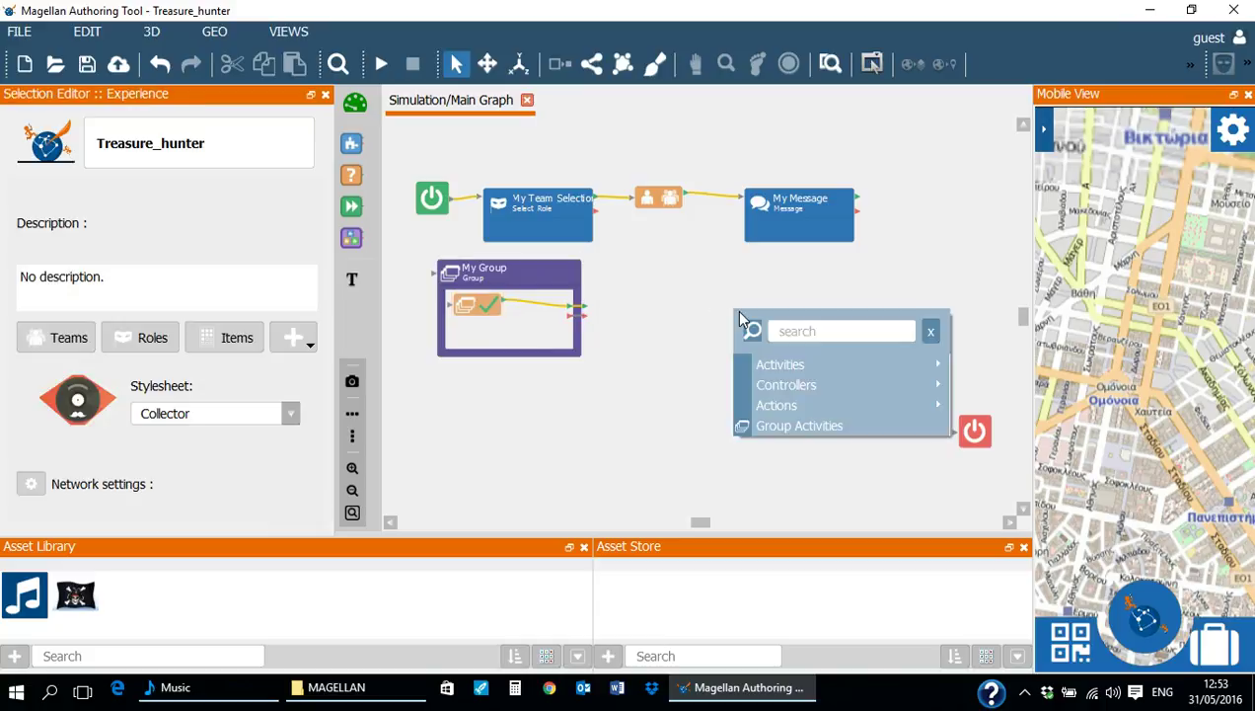
pyautogui.click(690, 288)
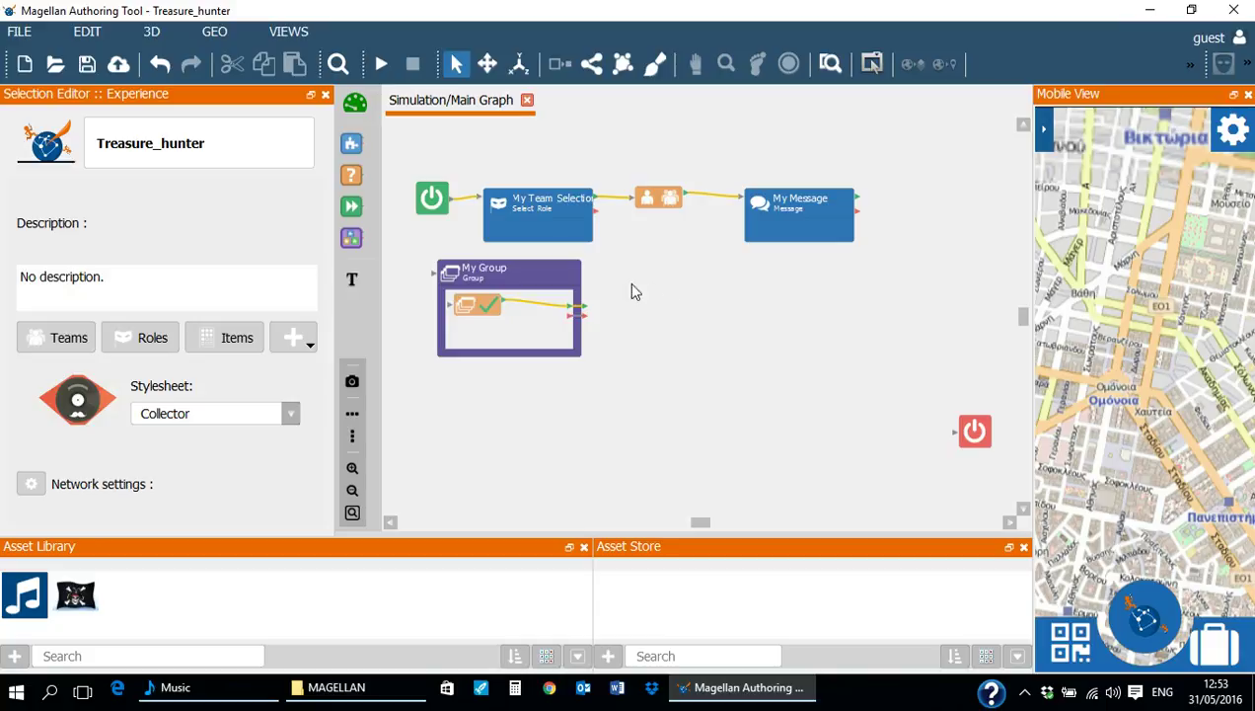
pyautogui.click(517, 262)
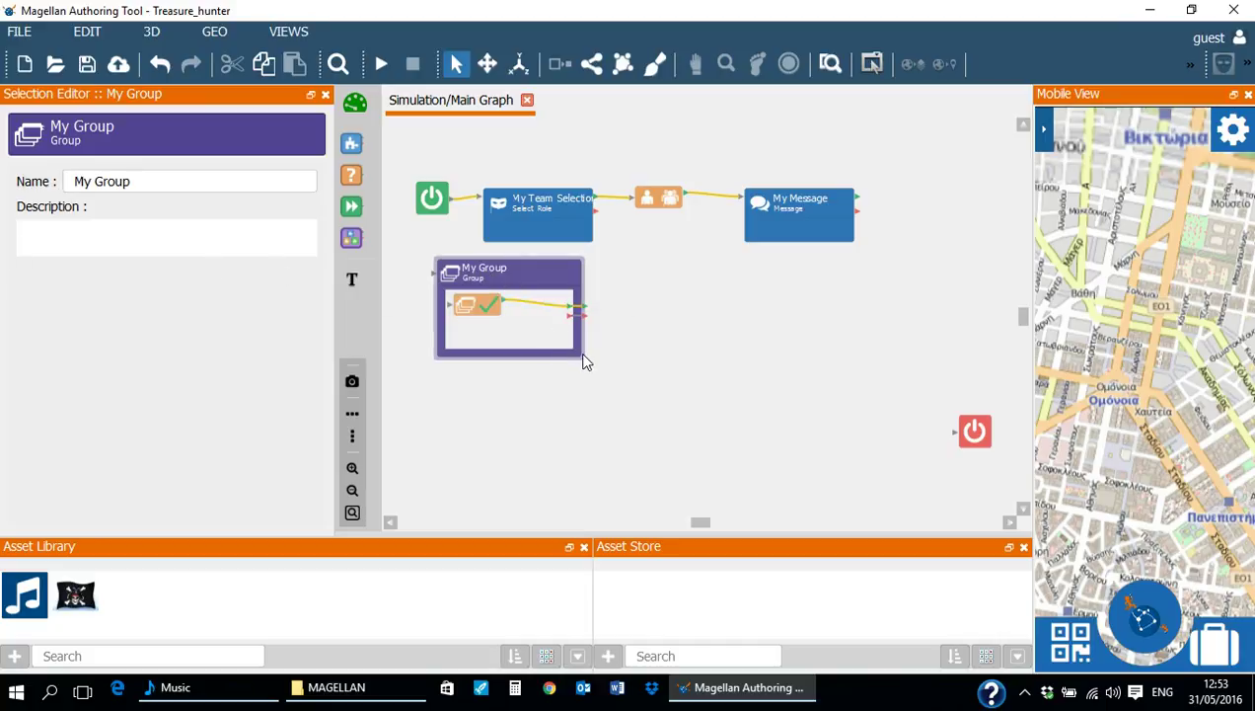
pyautogui.moveTo(582, 357); pyautogui.dragTo(864, 476)
pyautogui.moveTo(479, 314); pyautogui.dragTo(807, 318)
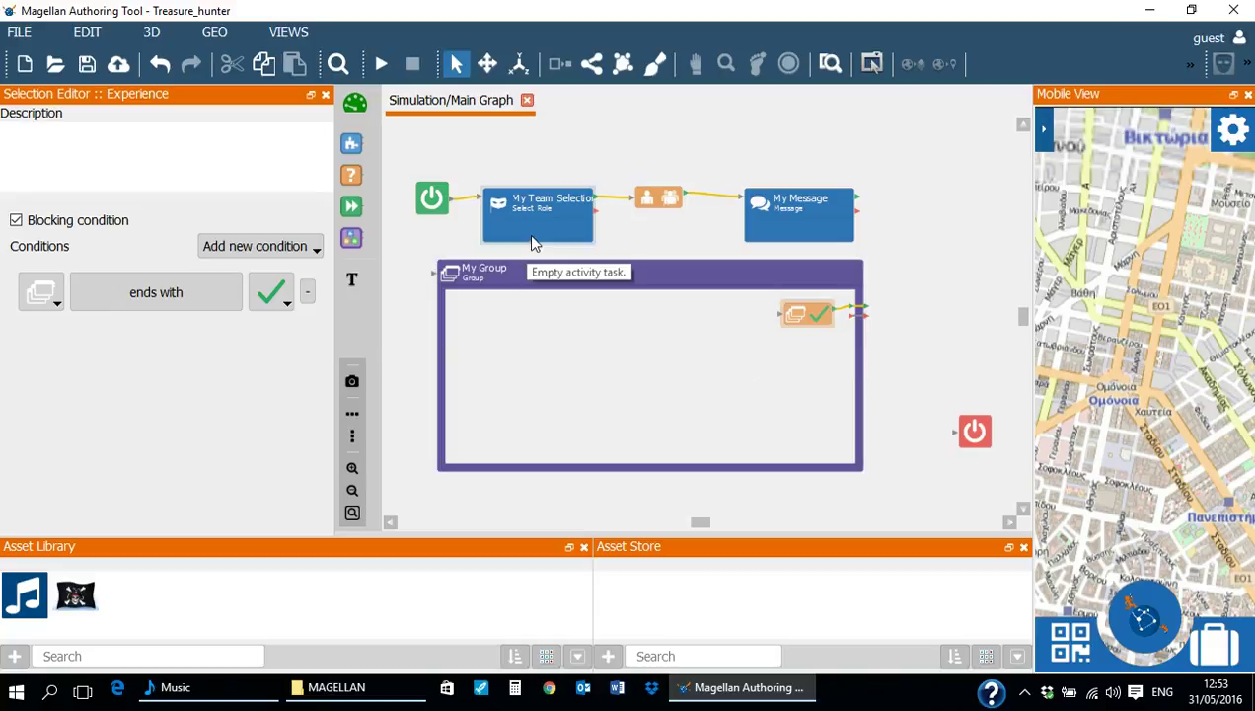
# - Move My Team Selection and the team membership condition into the group, and chain them by their success outputs to the group's end condition
pyautogui.moveTo(531, 237); pyautogui.dragTo(523, 358)
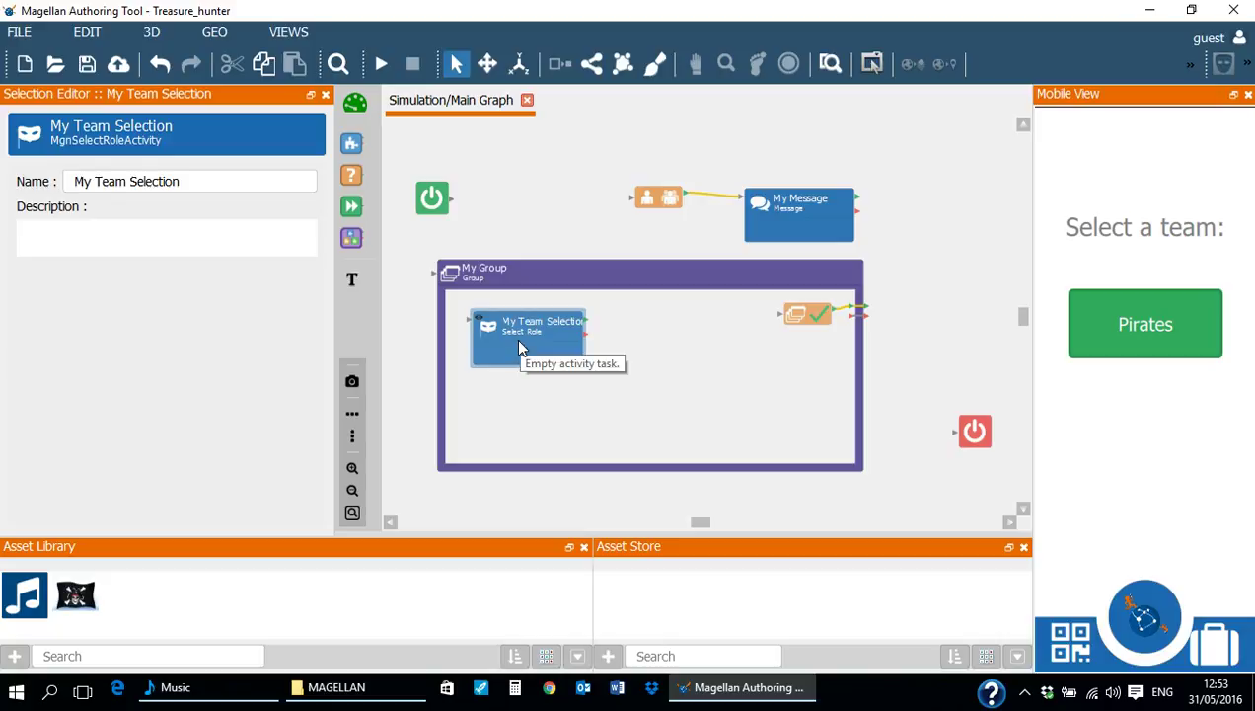
pyautogui.moveTo(667, 197); pyautogui.dragTo(657, 329)
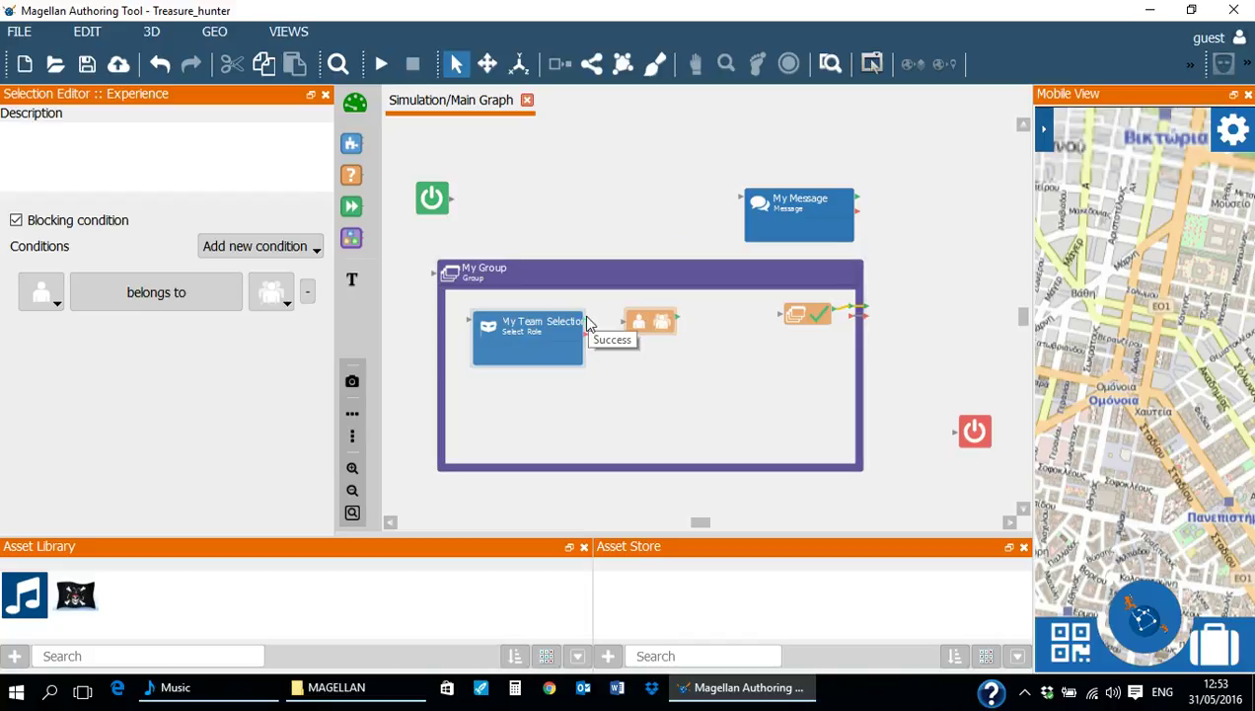
pyautogui.moveTo(585, 321); pyautogui.dragTo(643, 316)
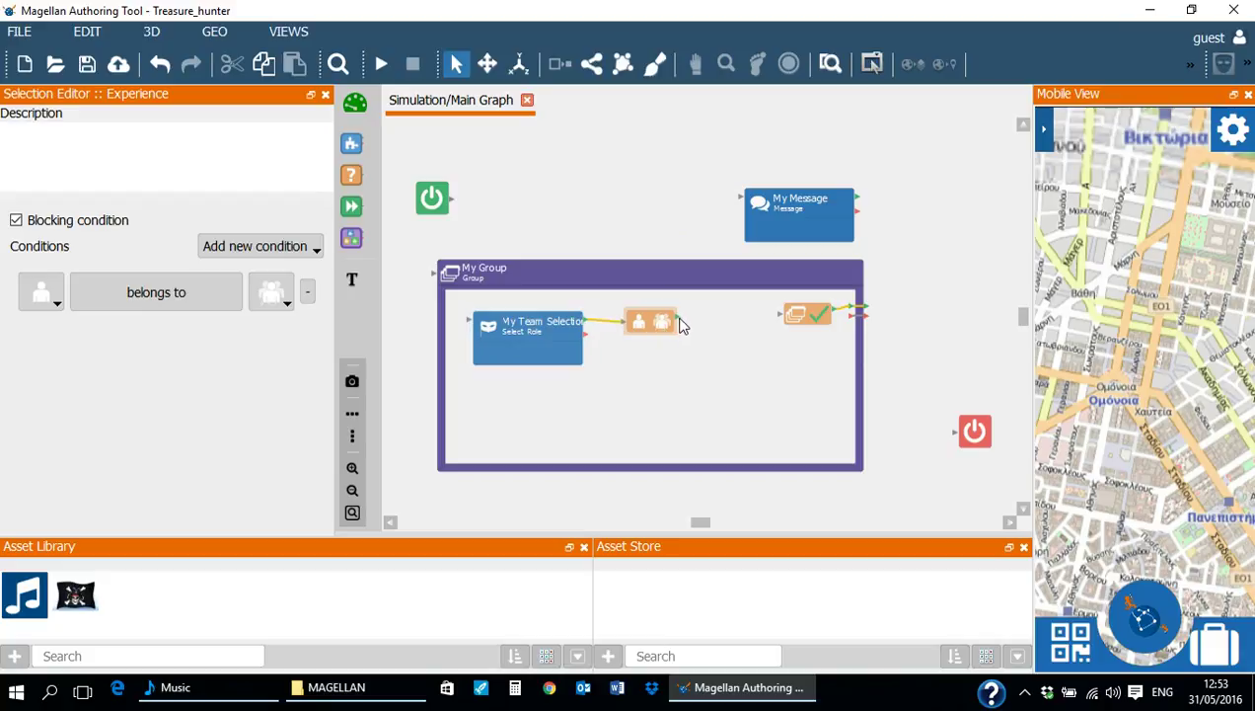
pyautogui.moveTo(679, 321); pyautogui.dragTo(786, 316)
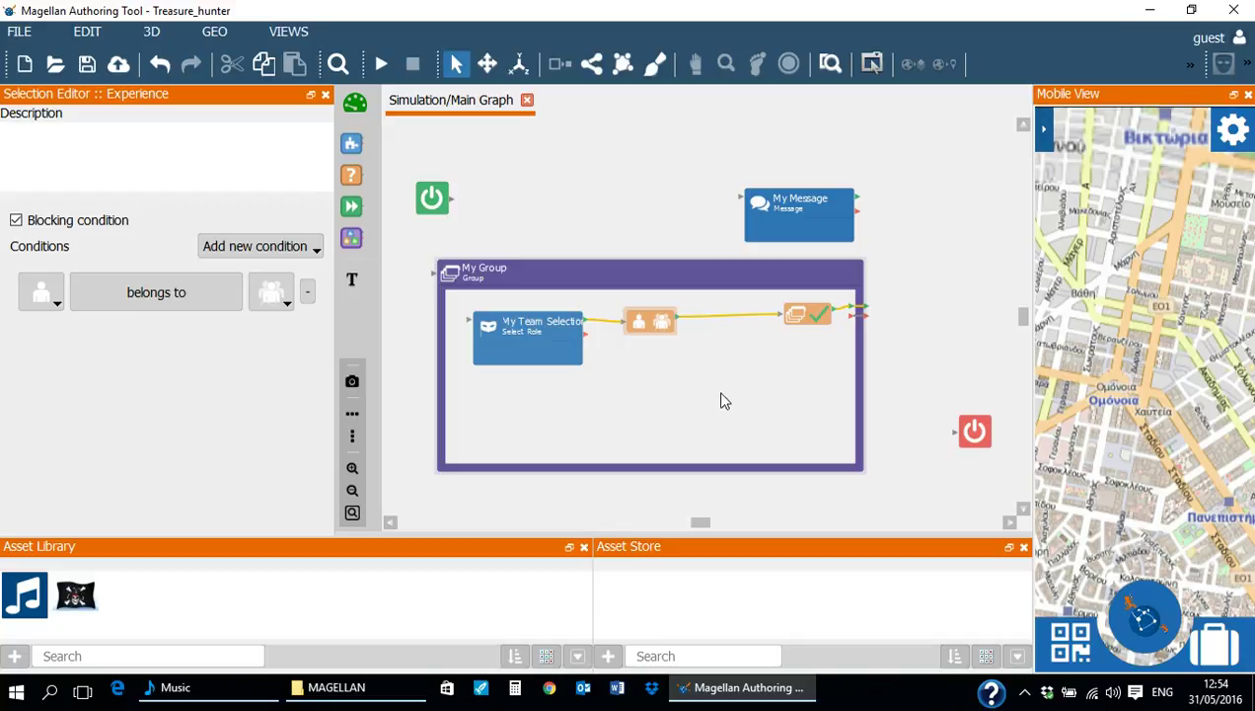
# - Set the group's end condition to AllActivities ending with Success and look over the types of additional conditions
pyautogui.click(786, 322)
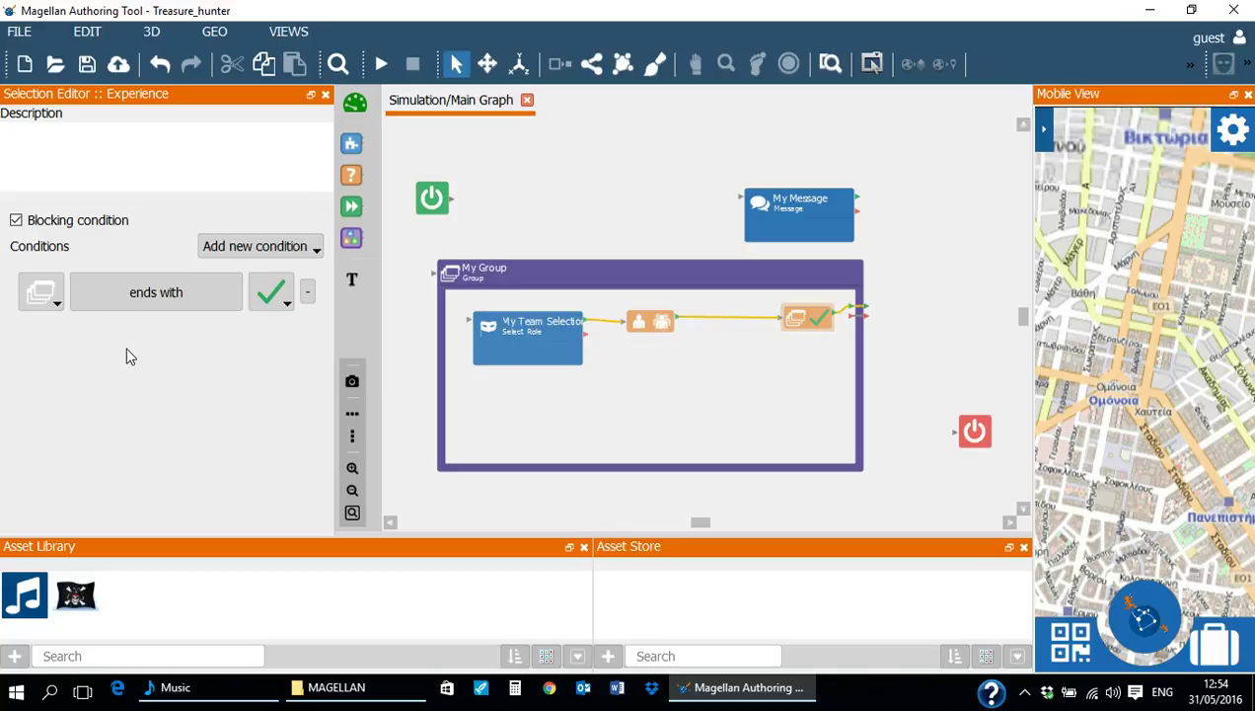
pyautogui.click(45, 302)
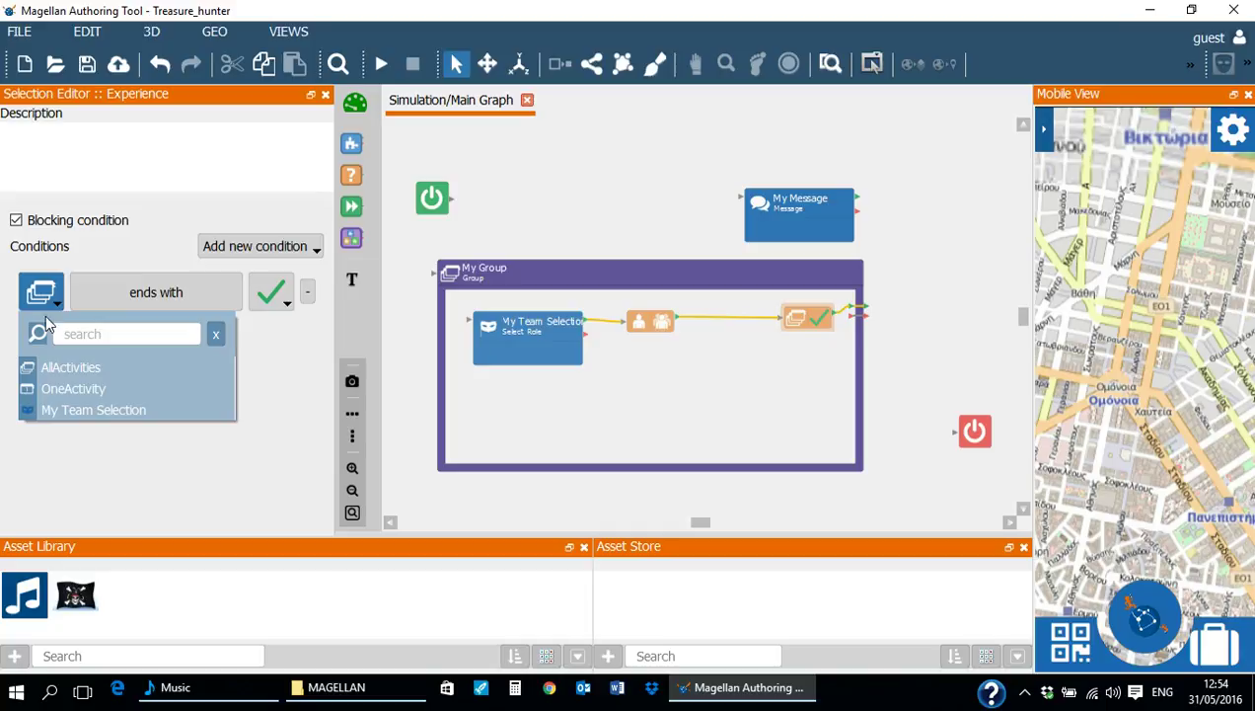
pyautogui.click(51, 368)
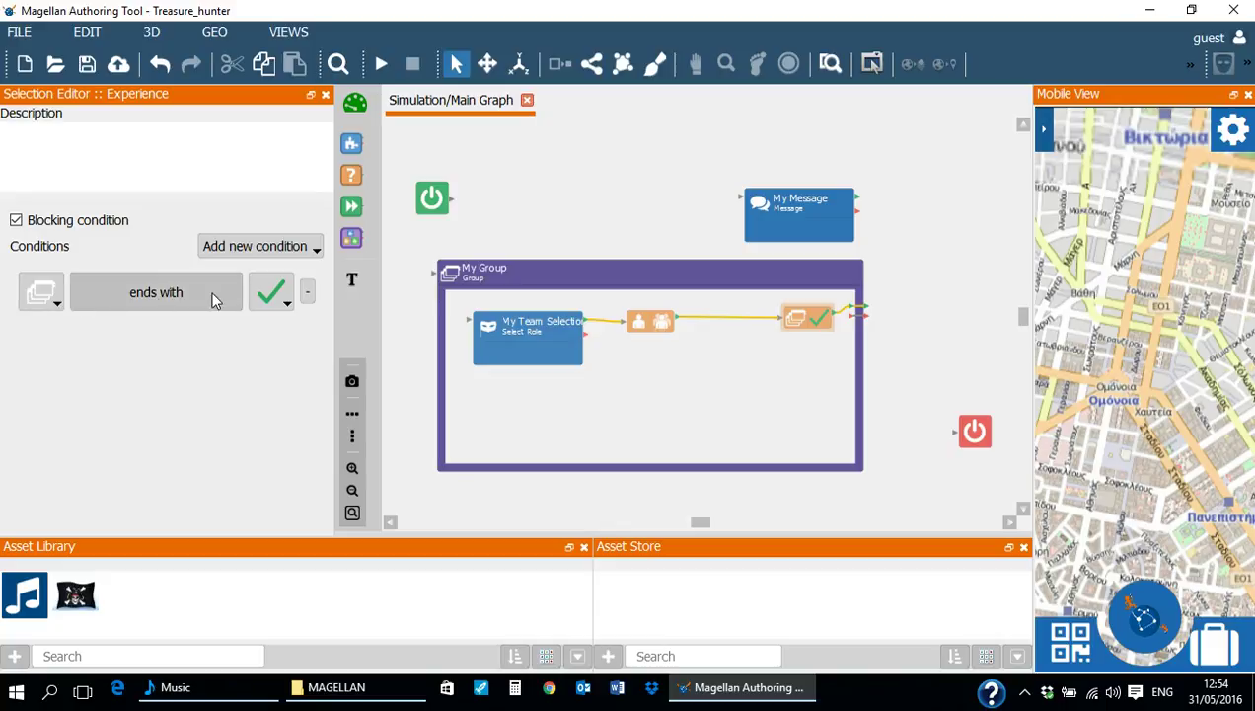
pyautogui.click(286, 304)
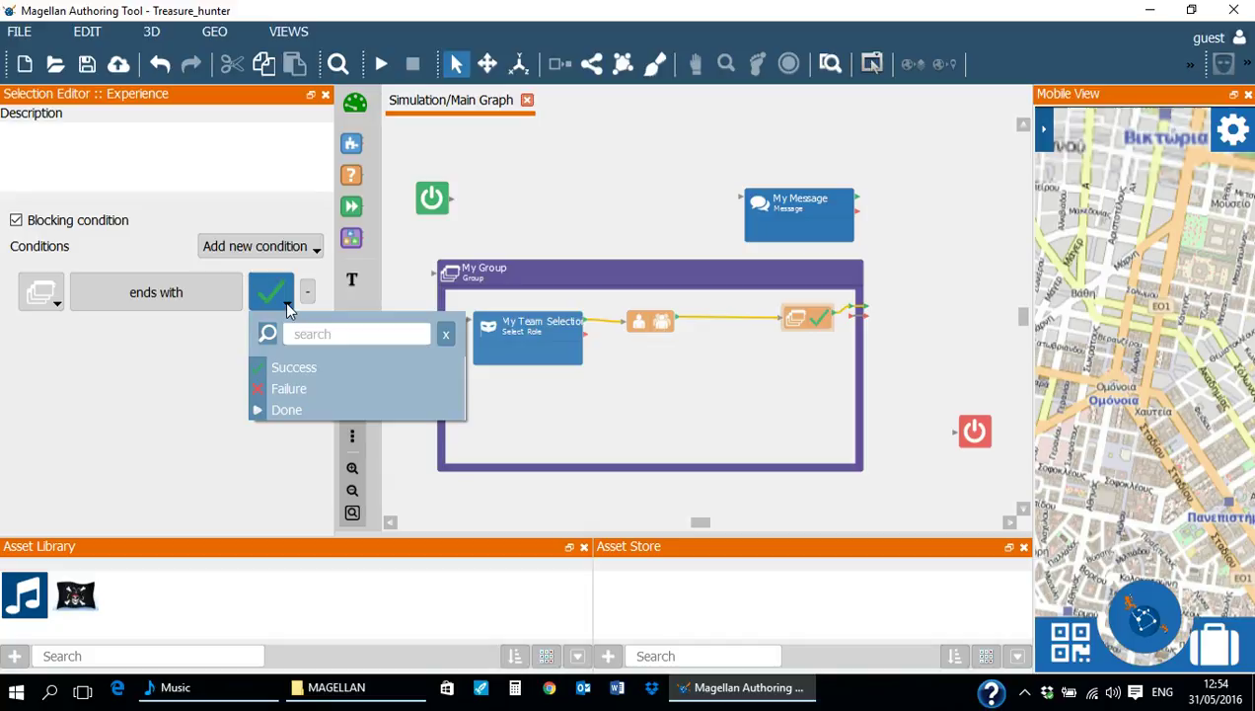
pyautogui.click(279, 367)
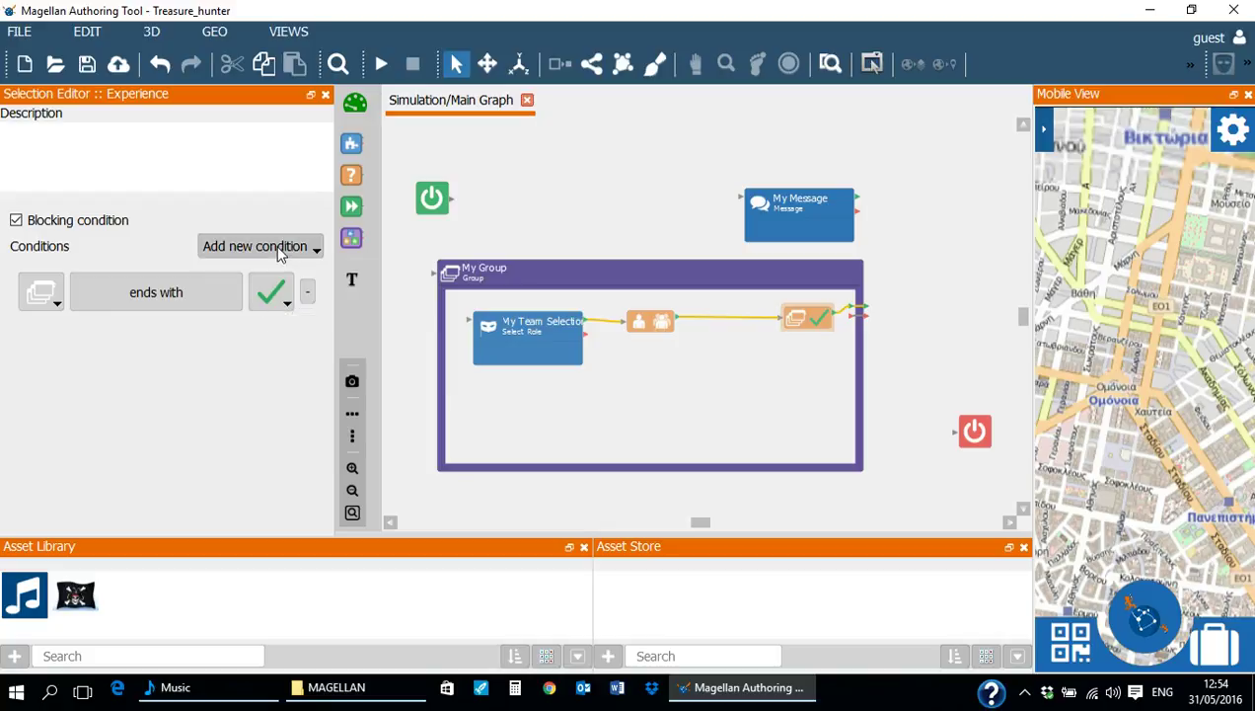
pyautogui.click(280, 249)
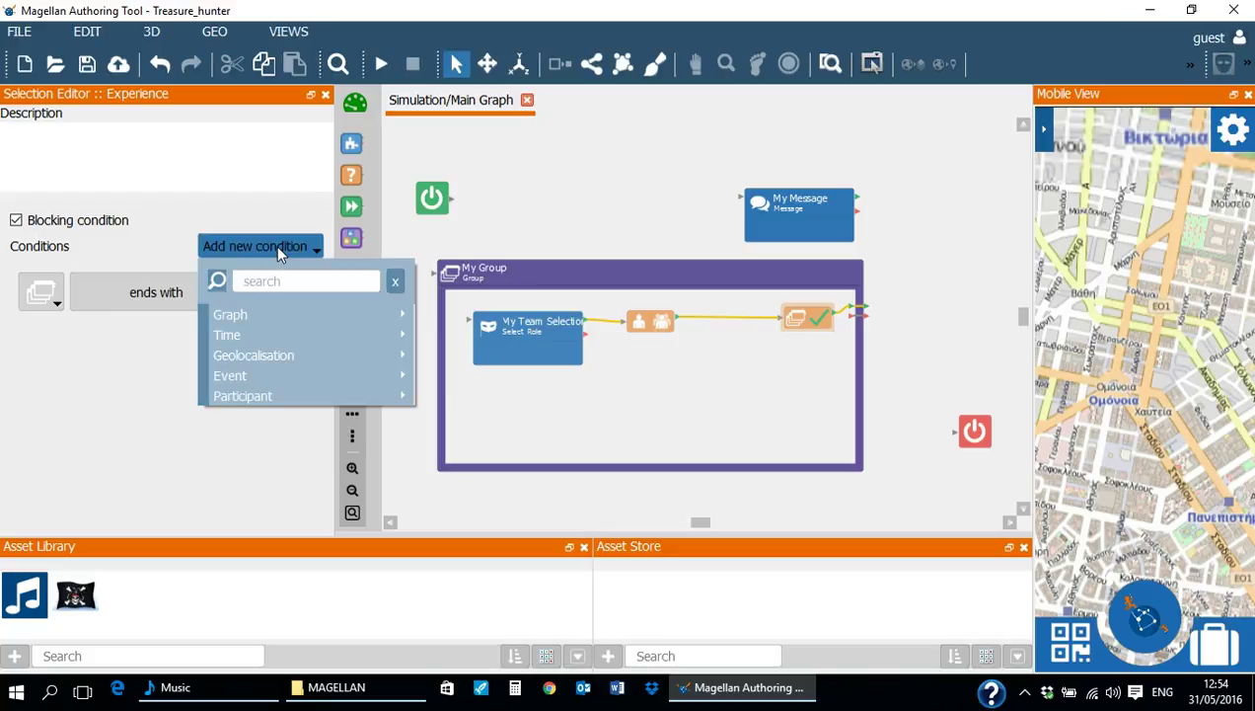
pyautogui.click(93, 387)
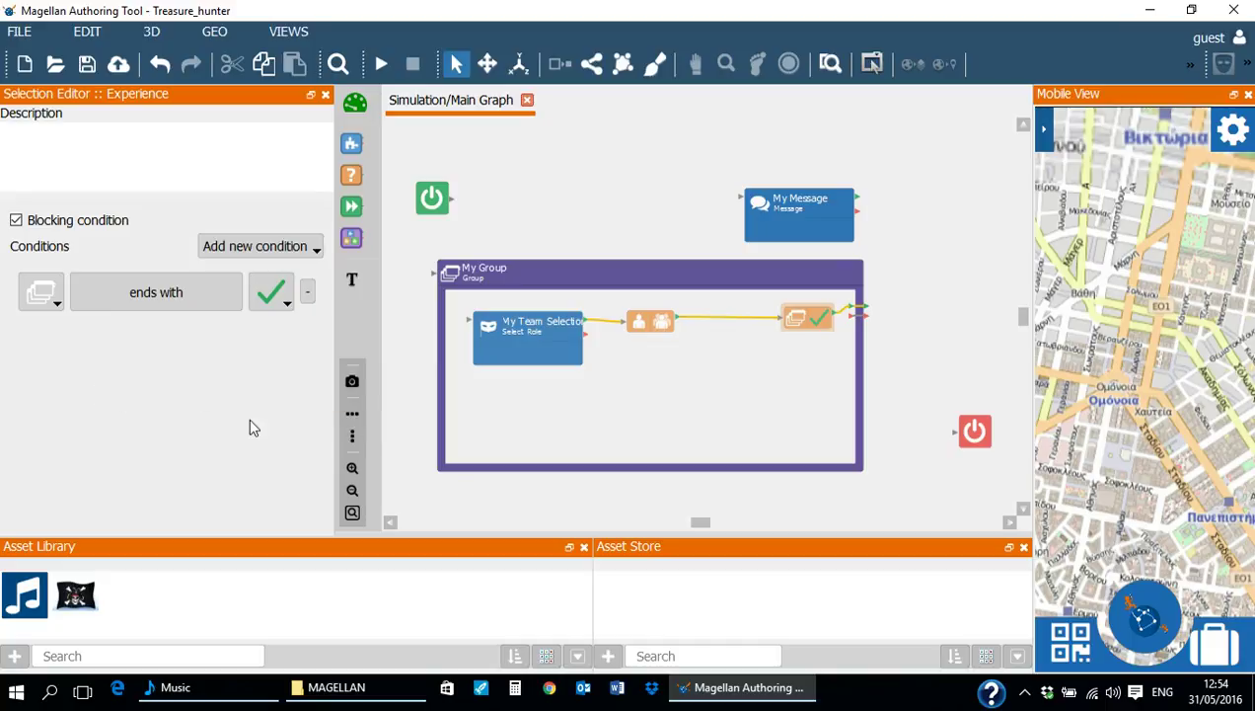
# - Add a Puzzle game activity inside My Group, below My Team Selection
pyautogui.click(538, 442)
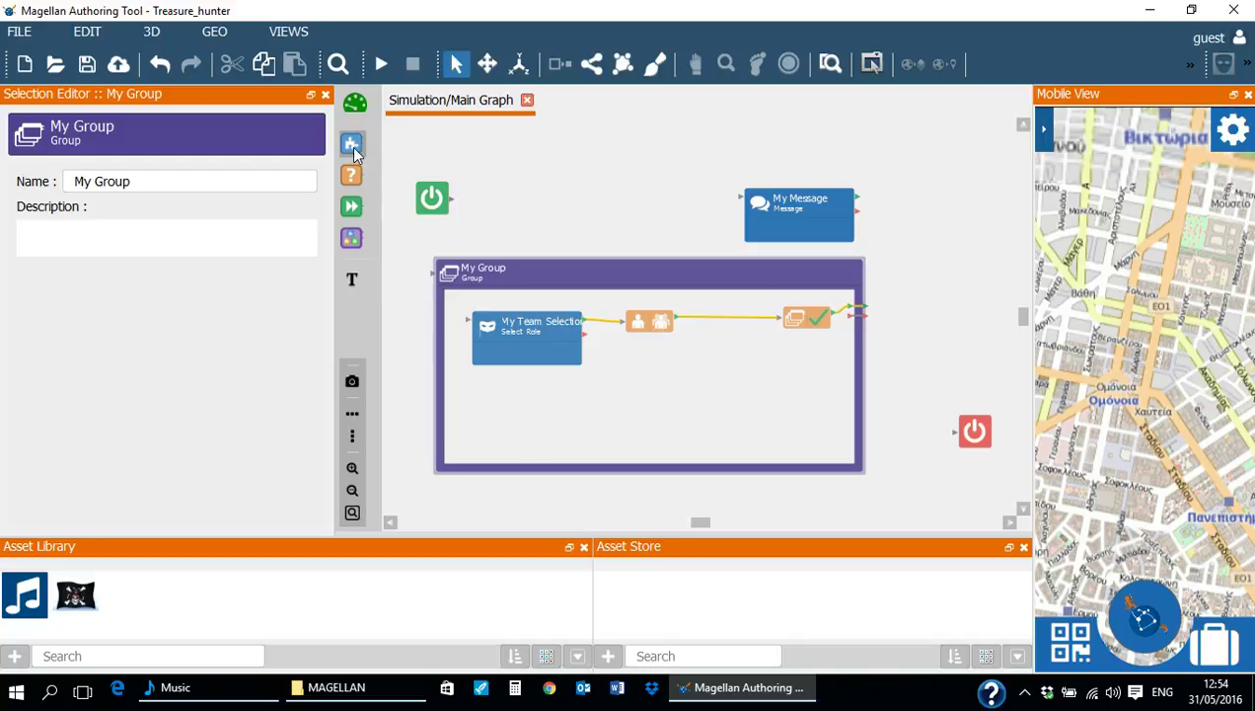
pyautogui.moveTo(355, 150); pyautogui.dragTo(498, 414)
pyautogui.moveTo(546, 524)
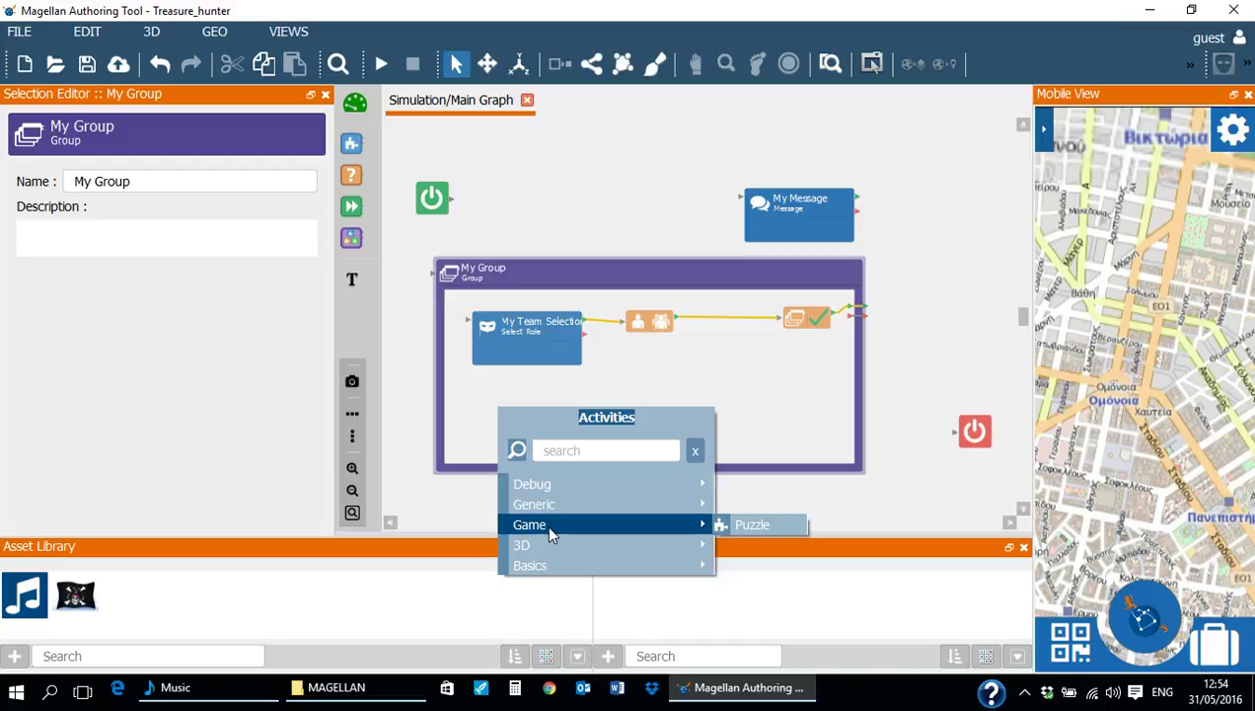
pyautogui.click(739, 525)
pyautogui.click(545, 427)
pyautogui.moveTo(551, 434); pyautogui.dragTo(561, 435)
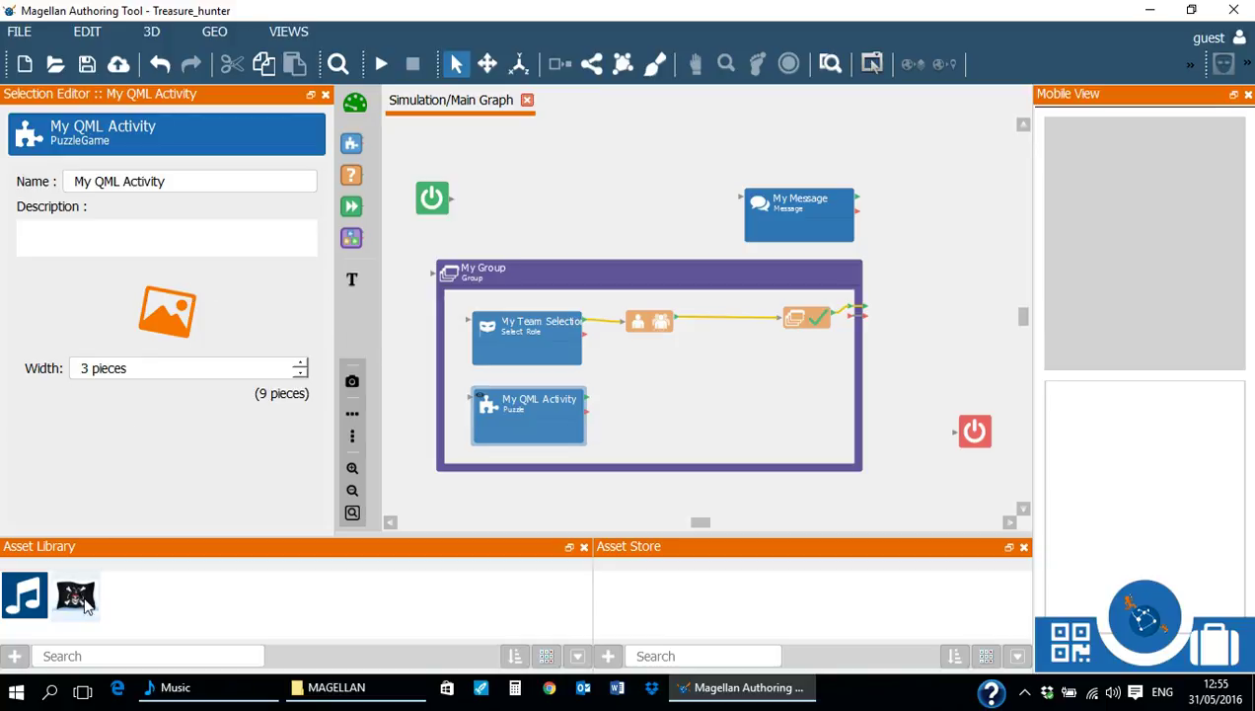
# - Give the puzzle the pirate flag image and a width of 2 pieces, and connect its success output to the group's end condition
pyautogui.moveTo(84, 604); pyautogui.dragTo(163, 340)
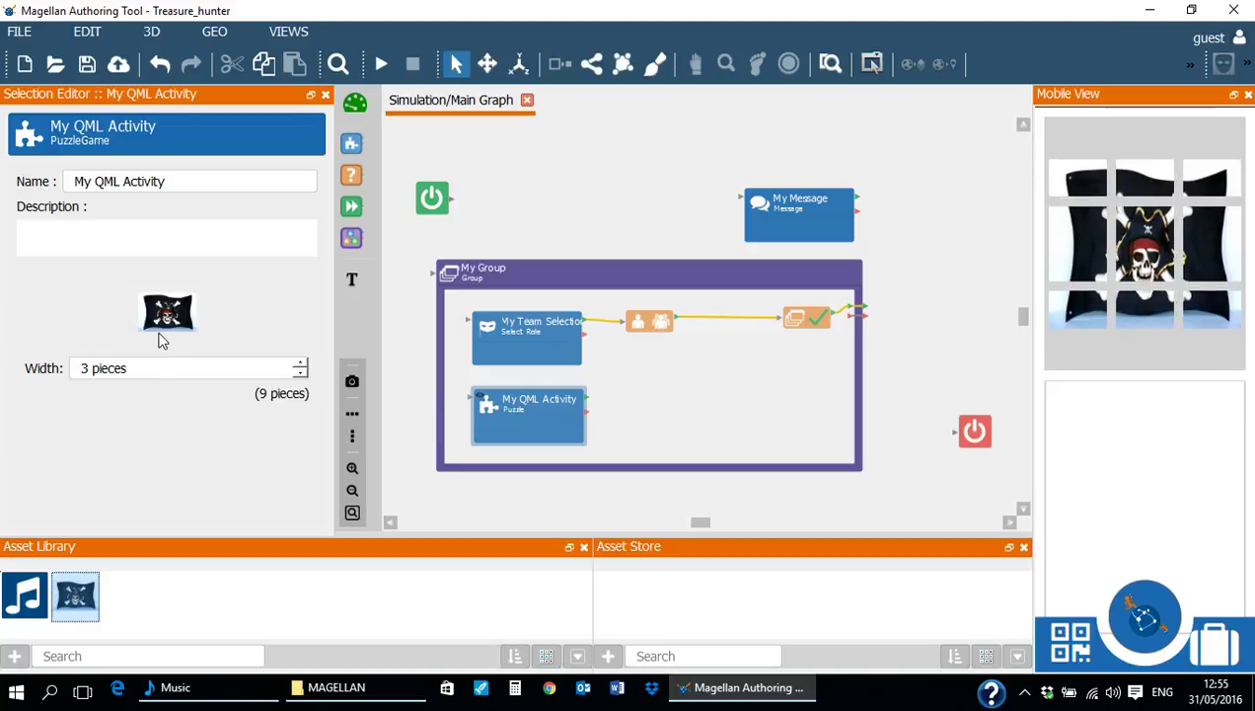
pyautogui.click(300, 373)
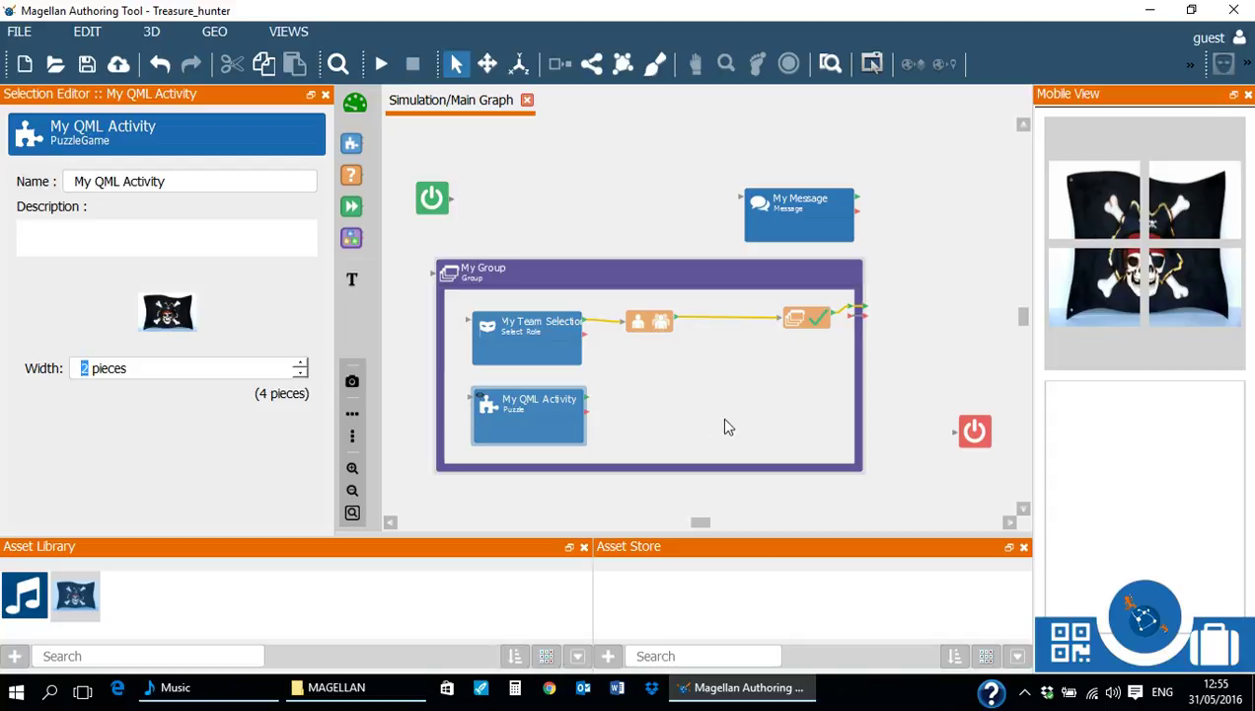
pyautogui.click(624, 420)
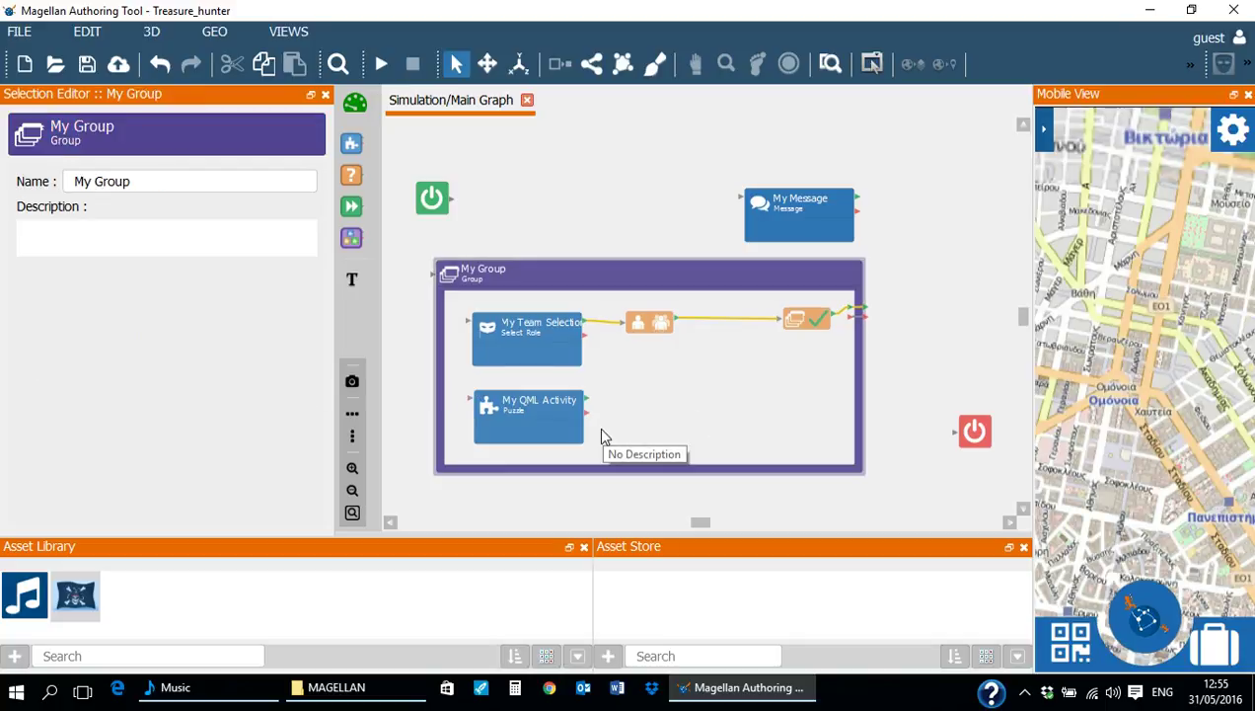
pyautogui.moveTo(585, 403); pyautogui.dragTo(778, 324)
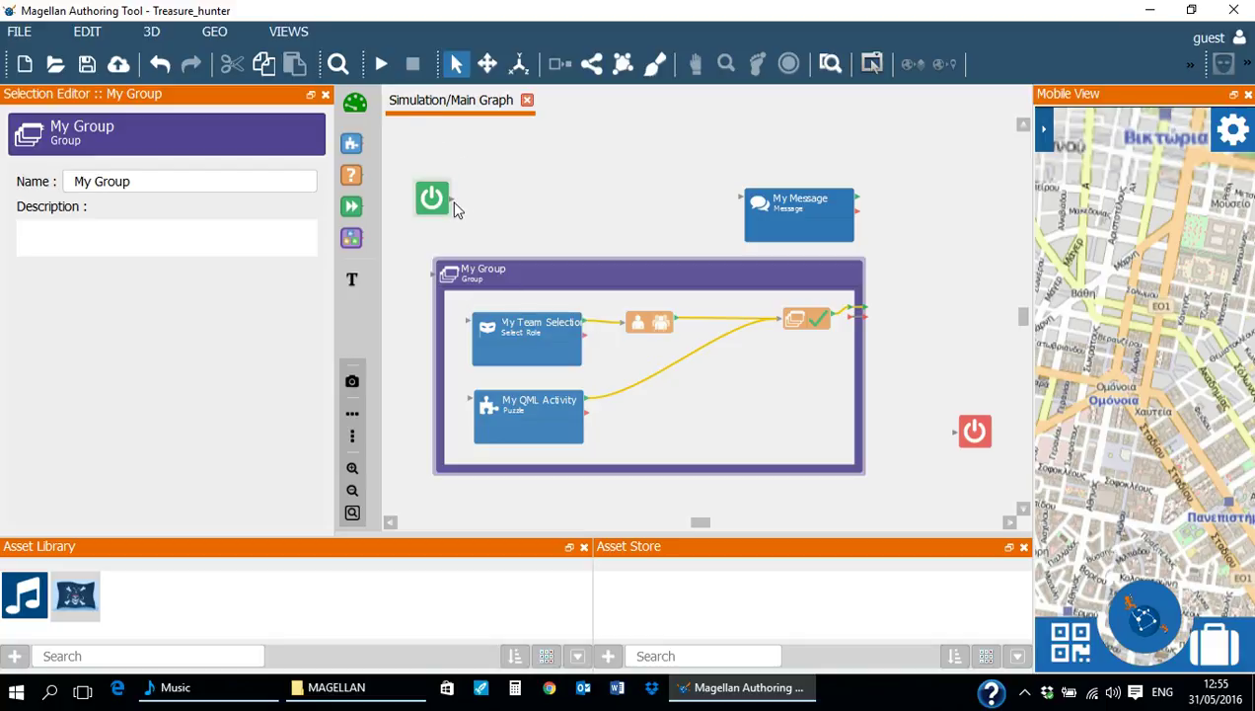
# - Connect the start node to My Group, and the group's success output to My Message, placed just beyond the group's outputs
pyautogui.moveTo(451, 200); pyautogui.dragTo(426, 304)
pyautogui.moveTo(815, 221); pyautogui.dragTo(959, 331)
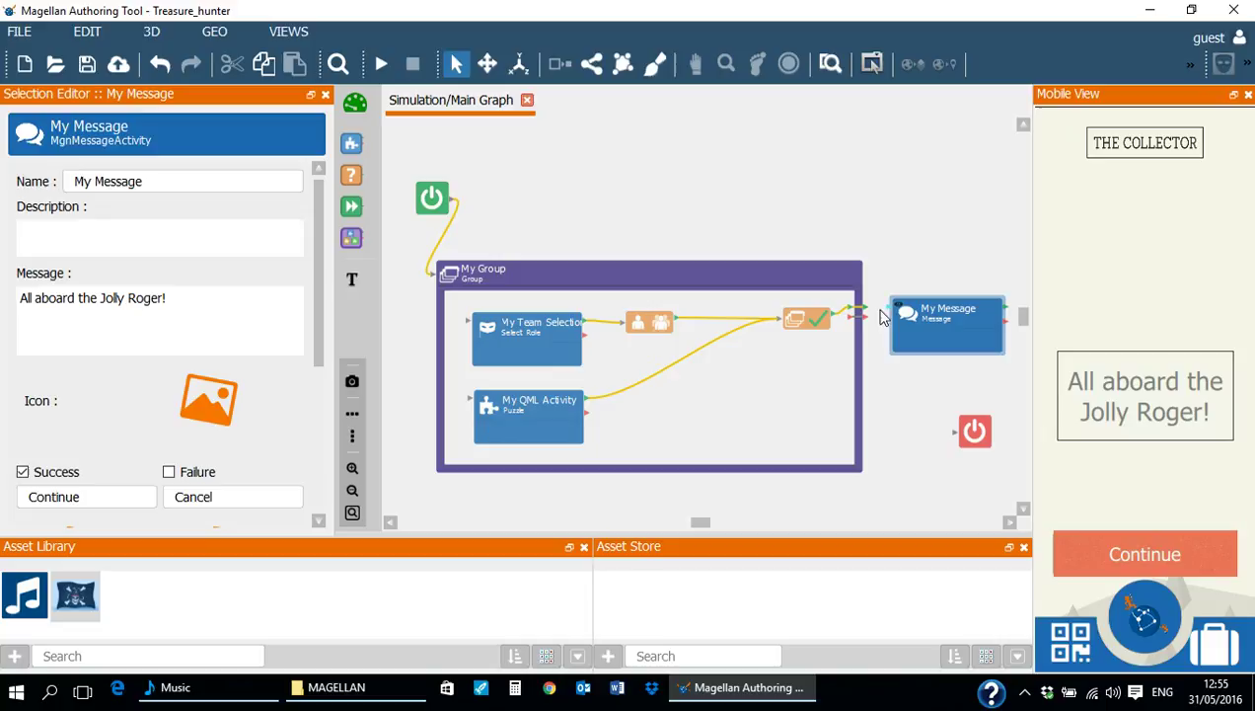
pyautogui.moveTo(859, 311); pyautogui.dragTo(920, 318)
# - Test the simulation by joining the Pirates team and solving the flag puzzle until the message shows, and stop the run
pyautogui.click(380, 65)
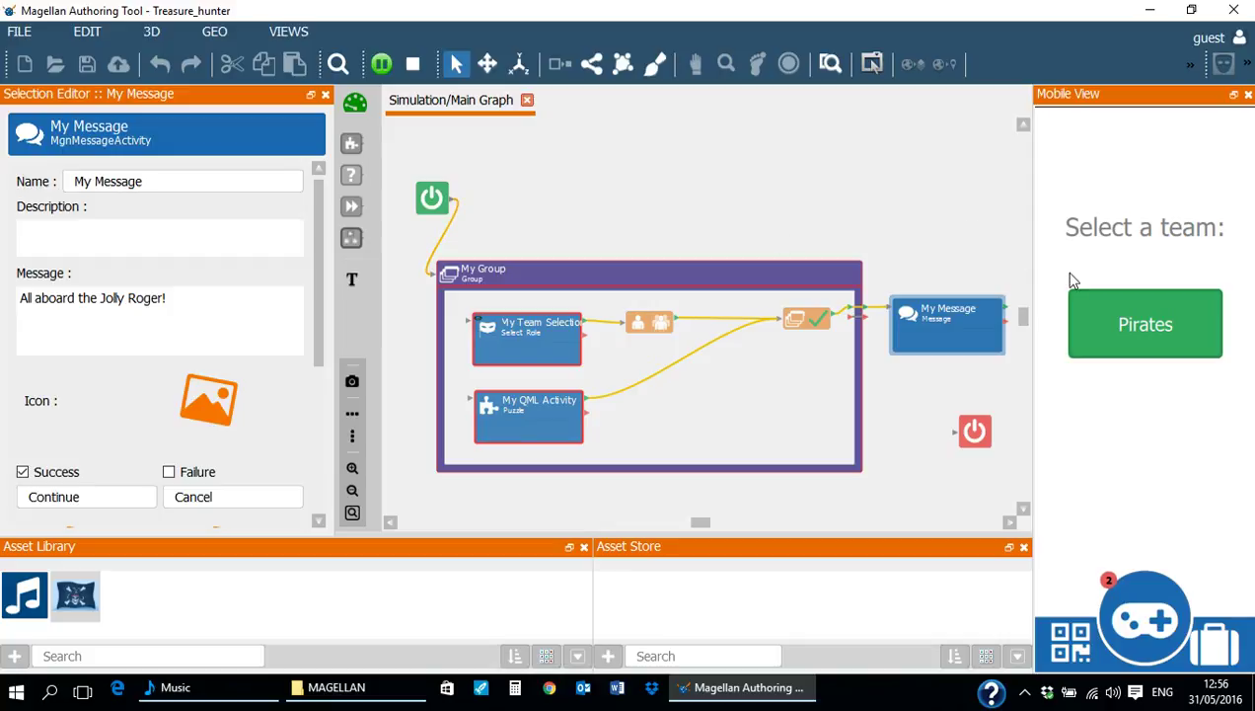
pyautogui.click(1132, 340)
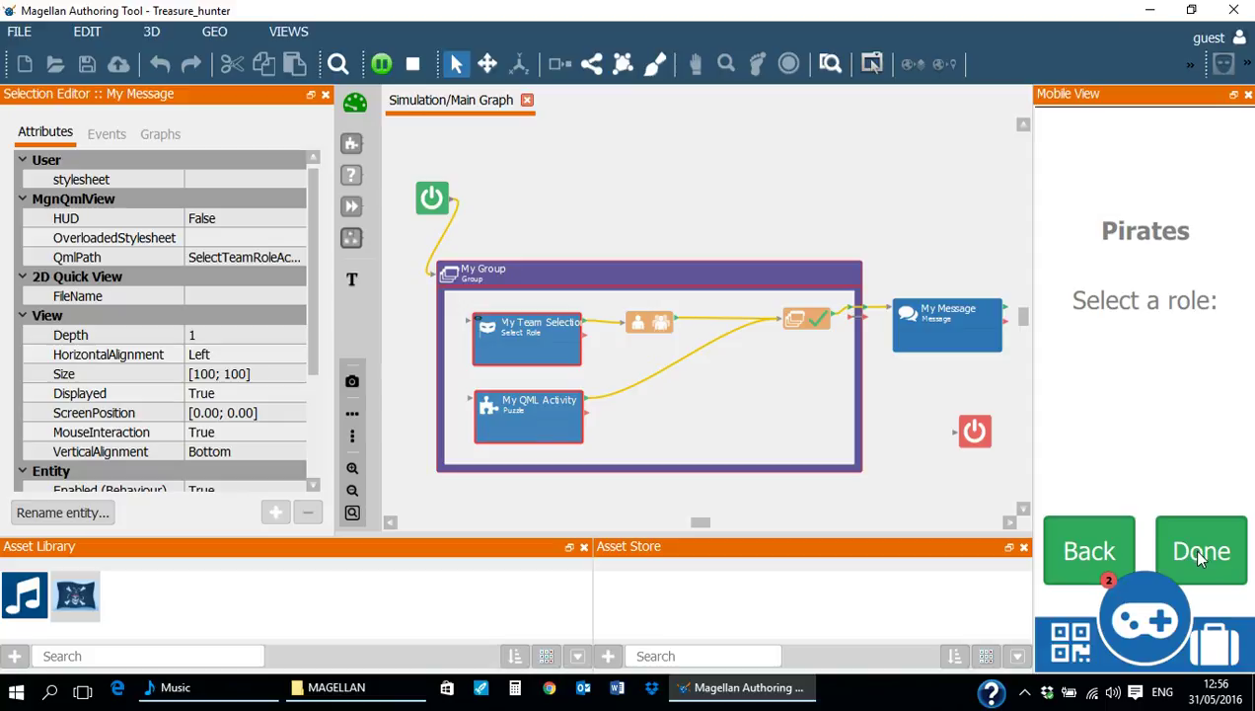
pyautogui.click(1200, 555)
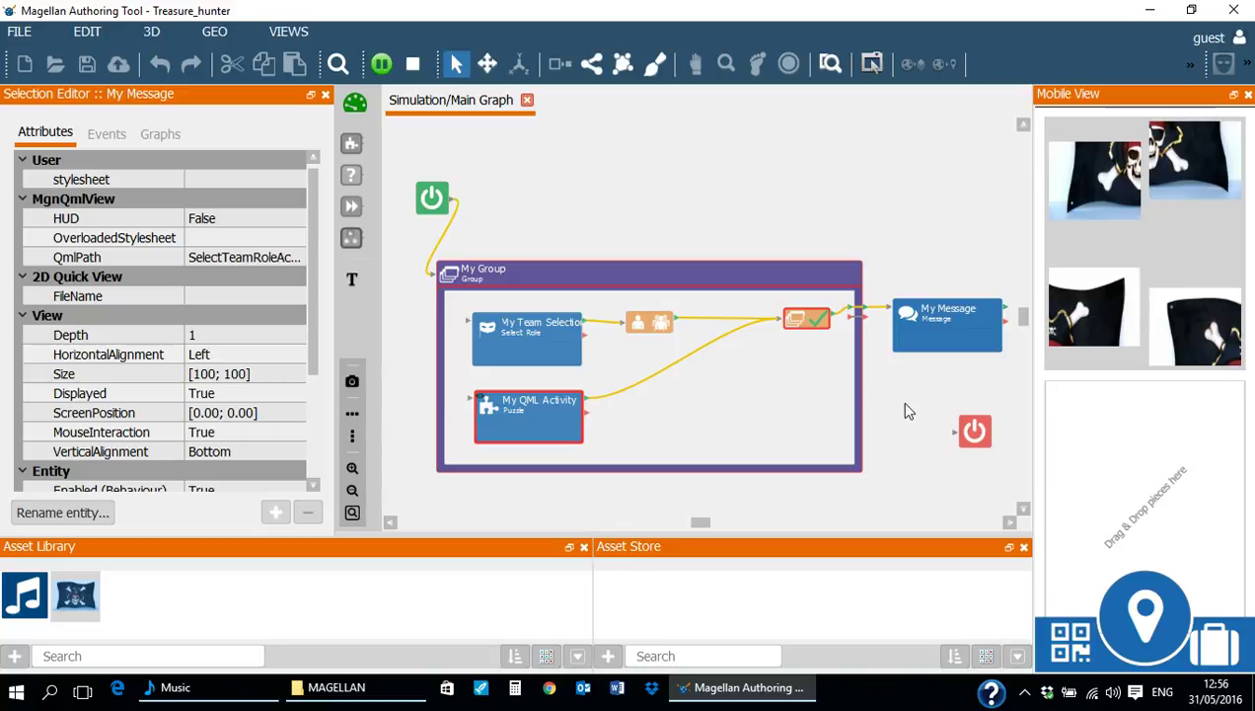
pyautogui.moveTo(805, 343)
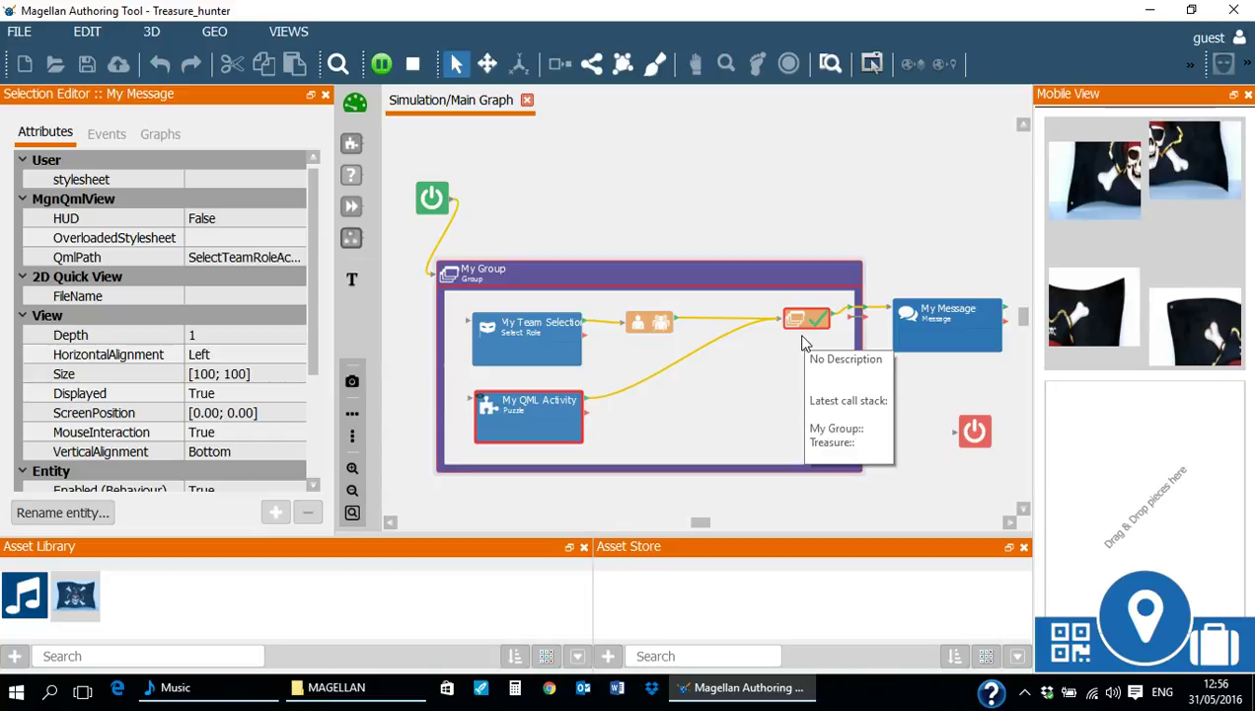
pyautogui.moveTo(1105, 301); pyautogui.dragTo(1092, 588)
pyautogui.moveTo(1167, 177); pyautogui.dragTo(1184, 620)
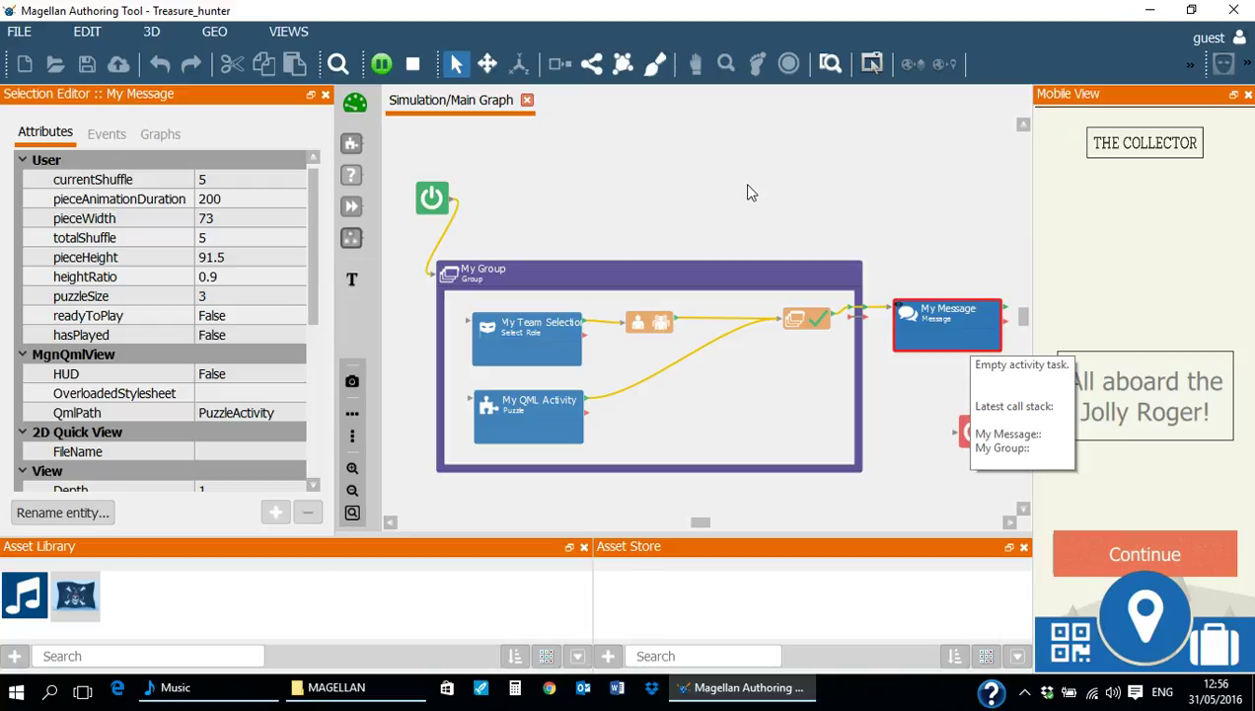
pyautogui.click(414, 65)
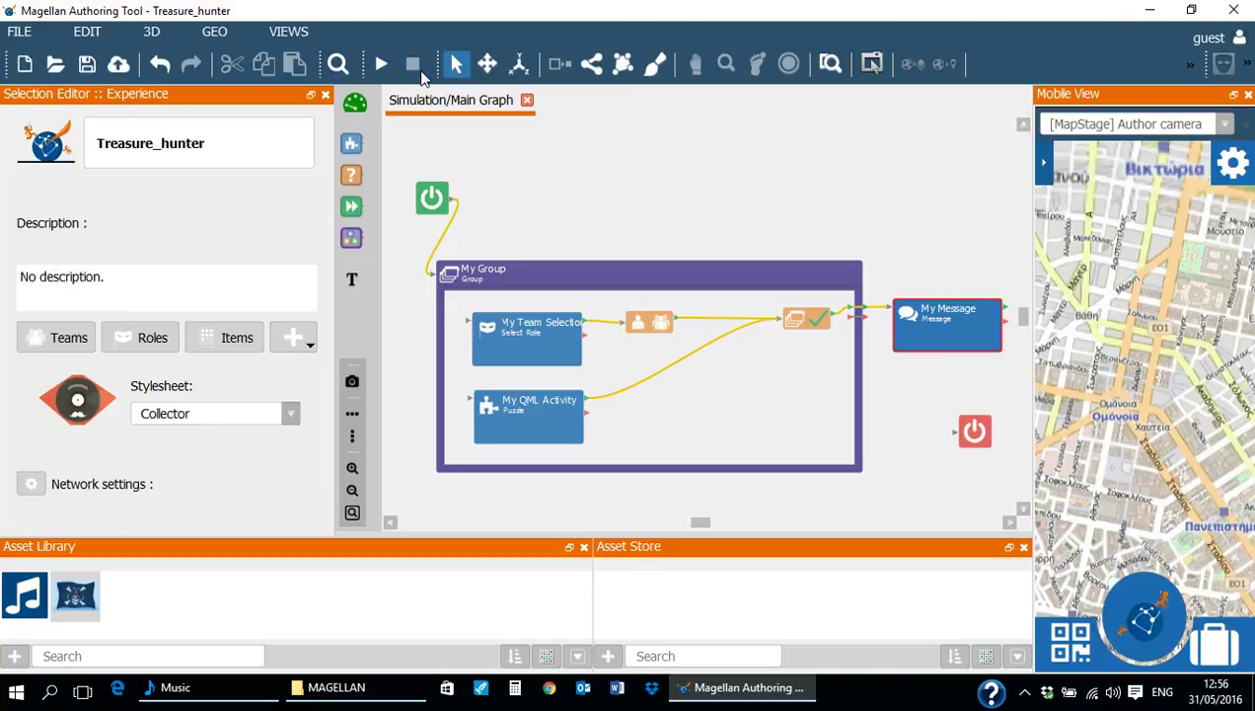